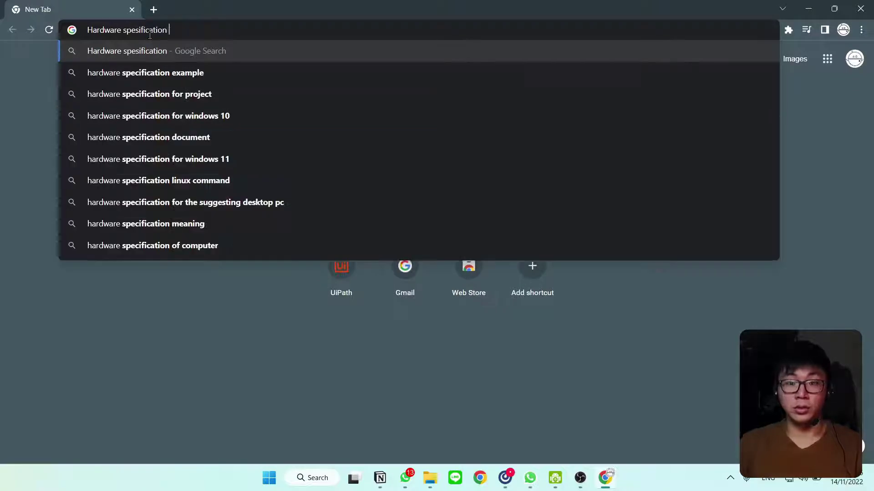
- Search Google for "Hardware spesification UiPath", open the first Hardware and Software Requirements result and accept its cookies
type("UiPath")
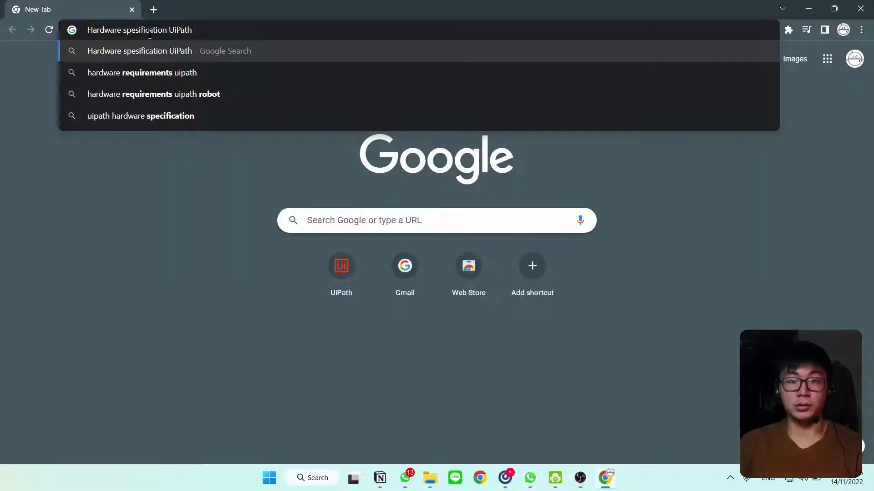
key("Return")
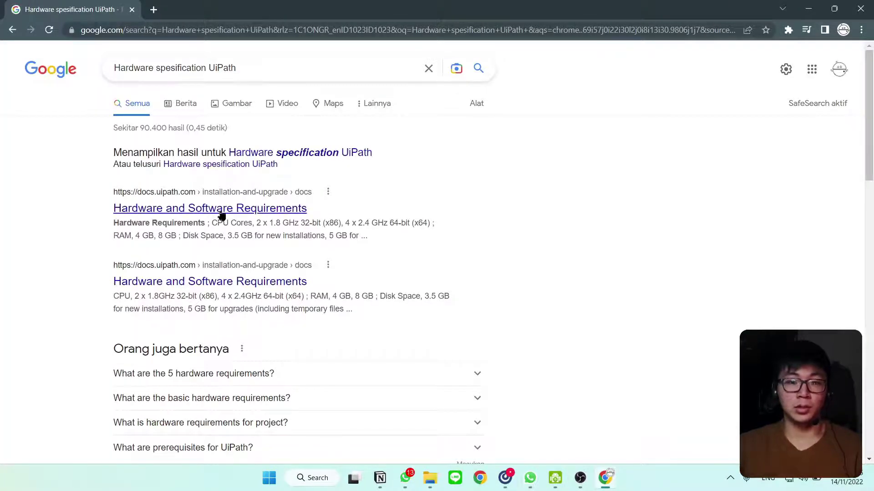
left_click(229, 212)
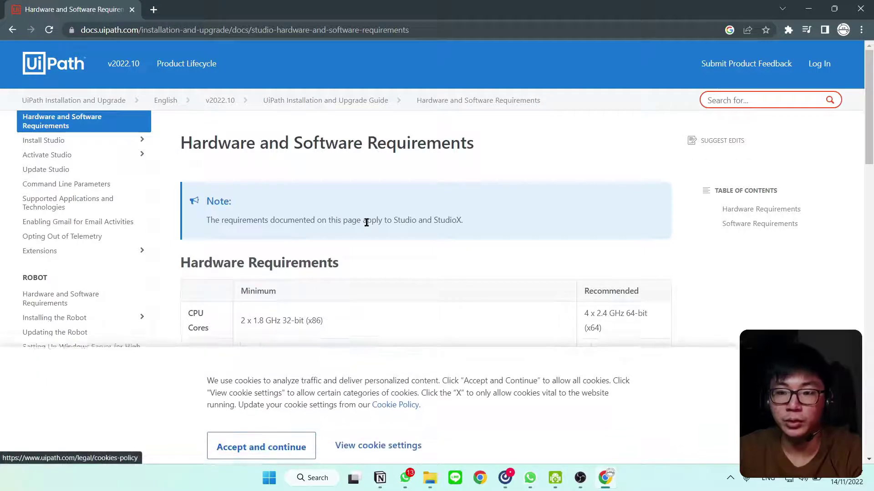
left_click(262, 438)
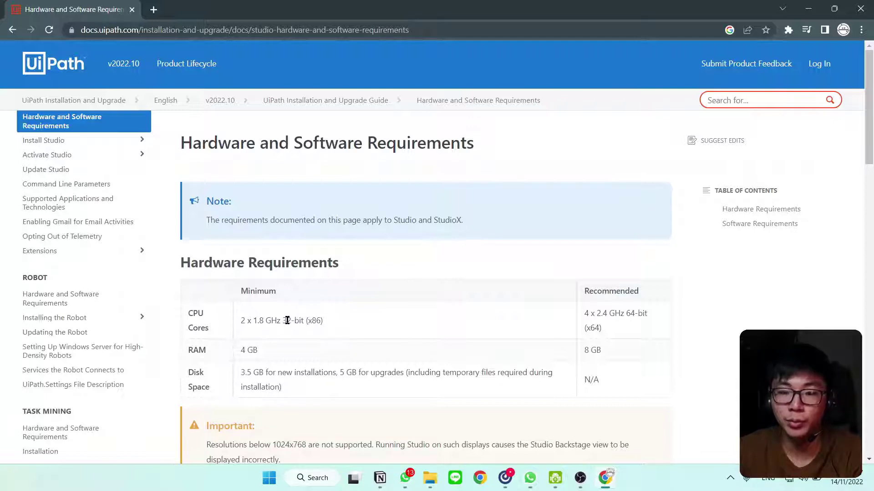
- Examine the minimum and recommended hardware requirements and the supported software versions for UiPath Studio, including the page address
left_click_drag(288, 321, 295, 322)
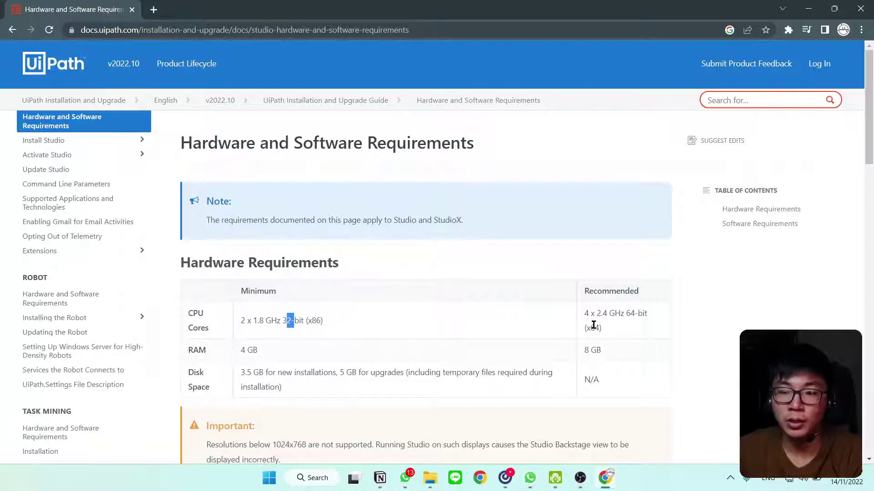
left_click_drag(591, 328, 604, 333)
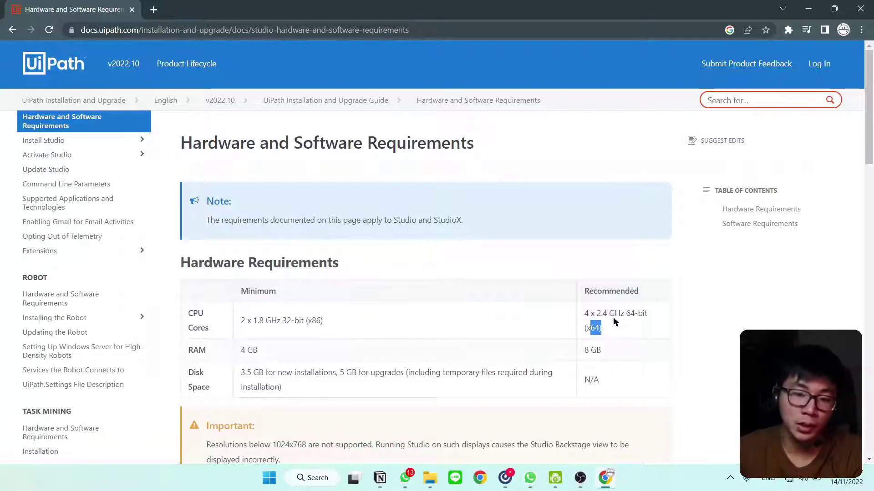
left_click_drag(239, 350, 258, 351)
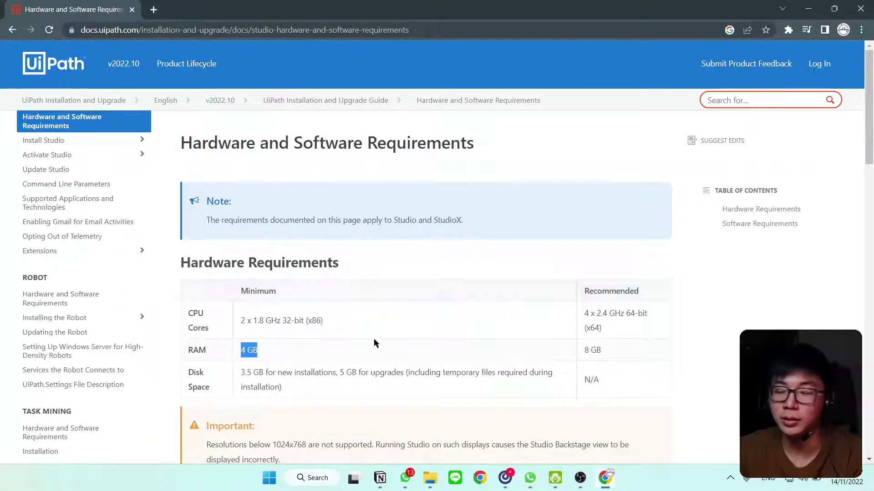
scroll(374, 340, "down", 3)
scroll(373, 339, "down", 2)
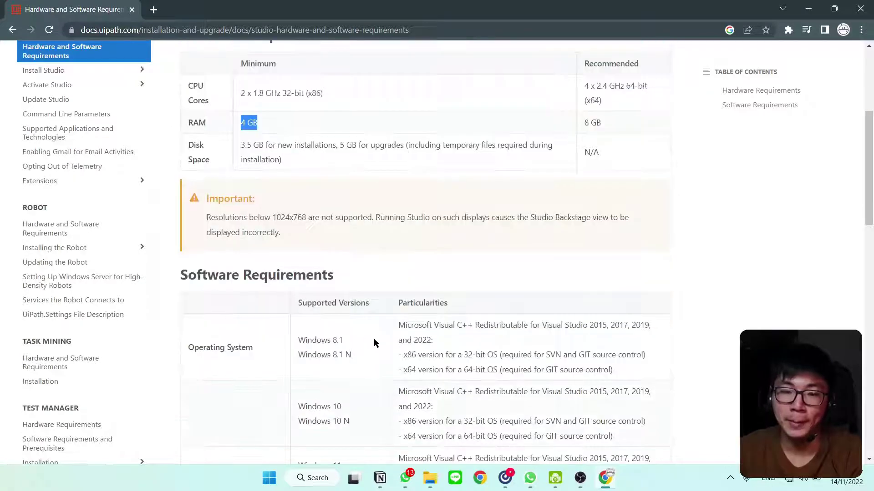
scroll(374, 339, "down", 6)
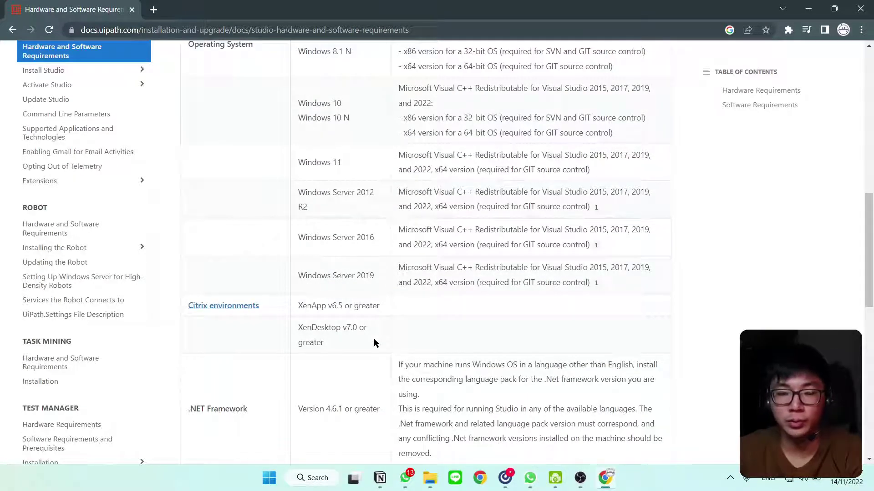
scroll(374, 342, "down", 11)
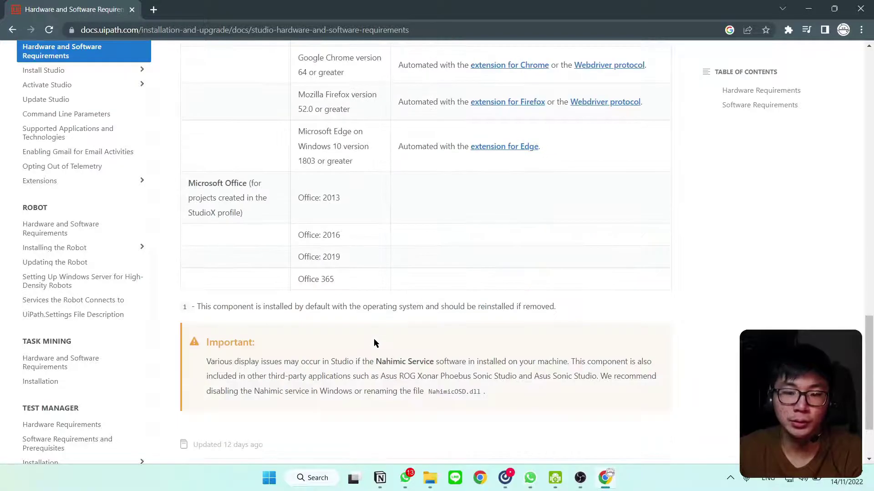
scroll(373, 342, "up", 20)
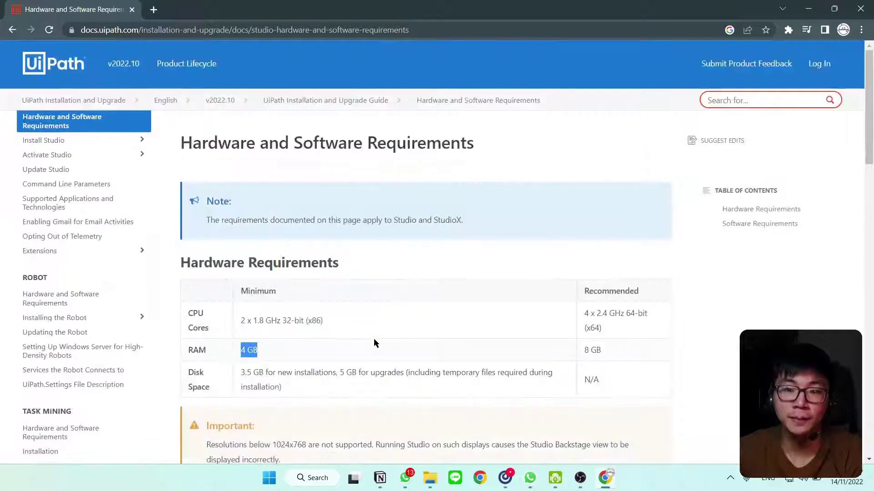
left_click(471, 34)
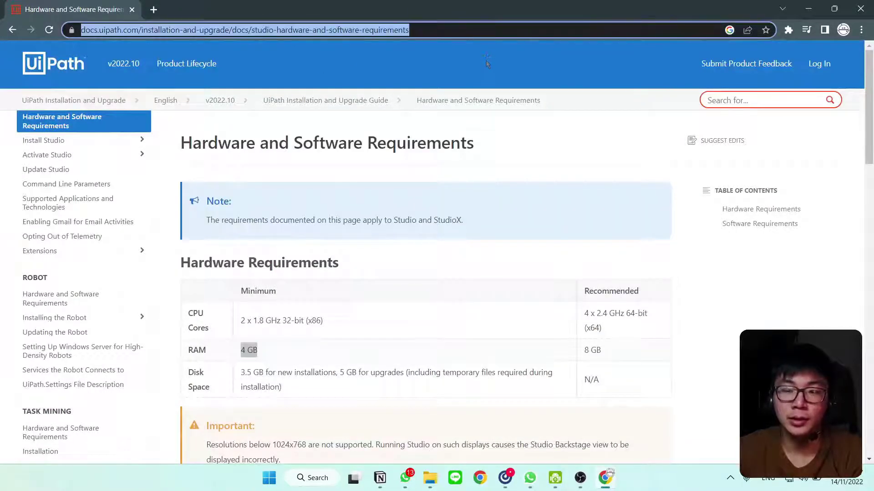
left_click(605, 141)
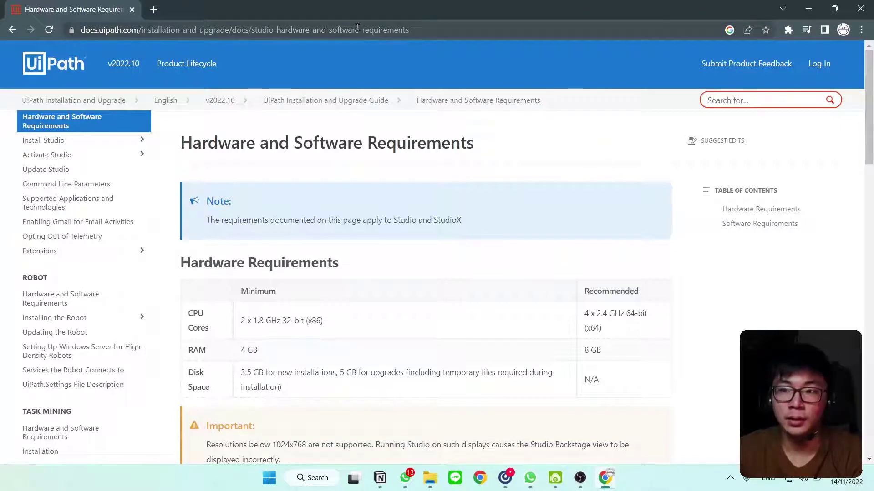
- Open the uipath.com home page in a new browser tab
left_click(153, 9)
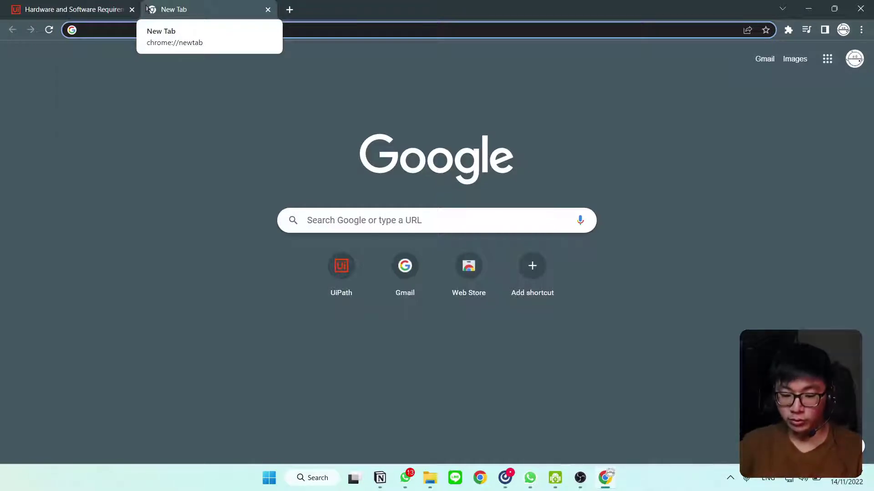
type("uipath")
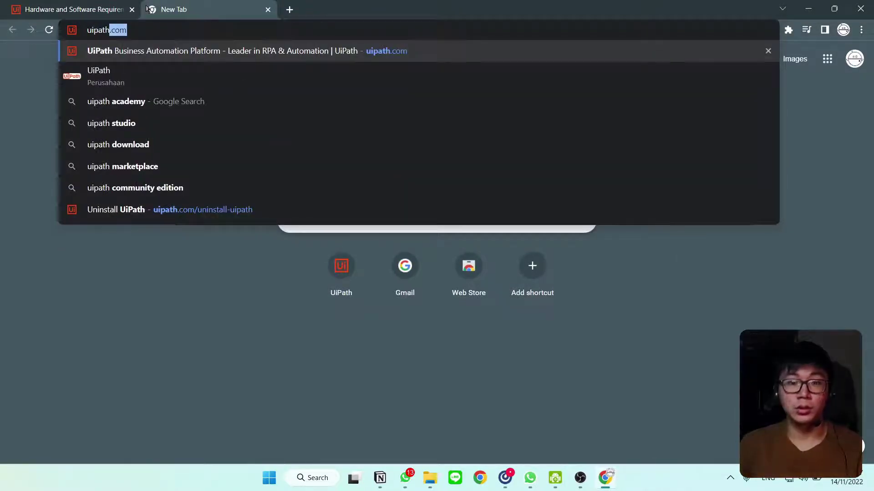
key("Return")
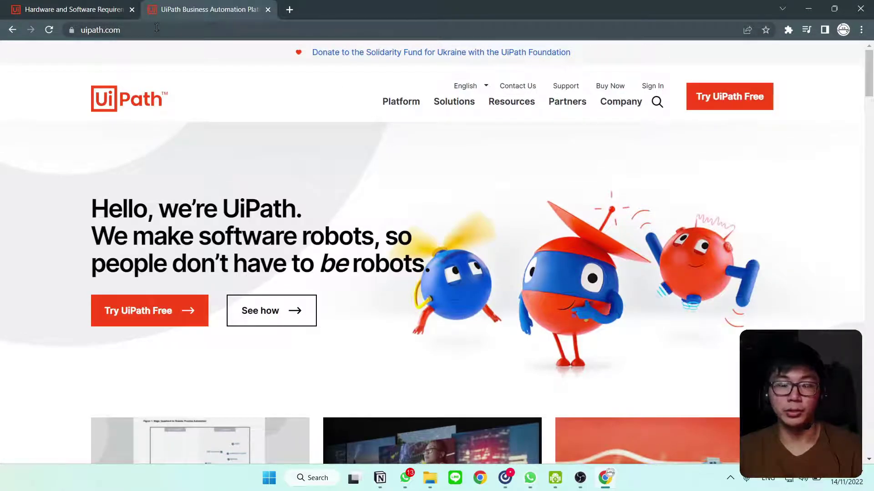
- Start the free UiPath trial sign-up and continue with the existing Google account
left_click(718, 94)
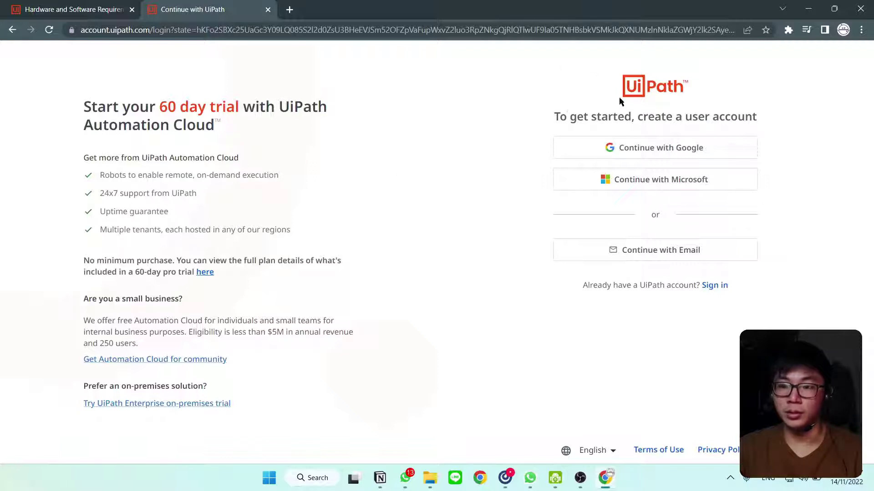
left_click(647, 154)
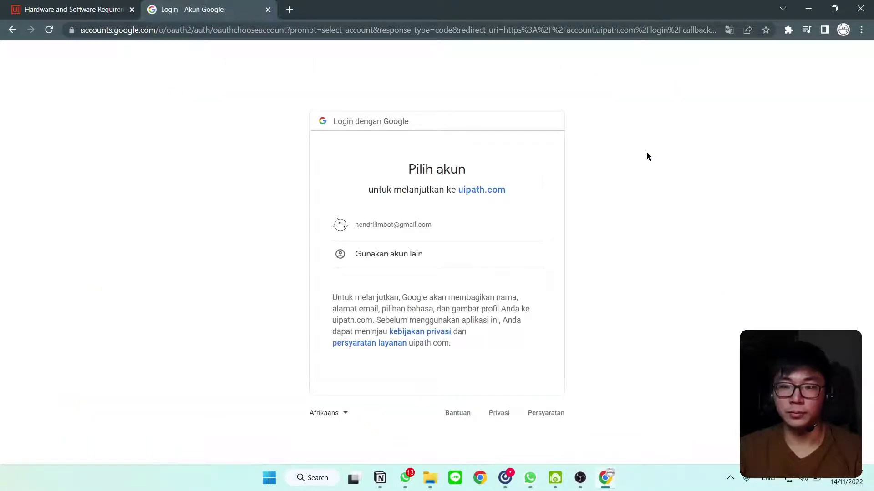
left_click(435, 221)
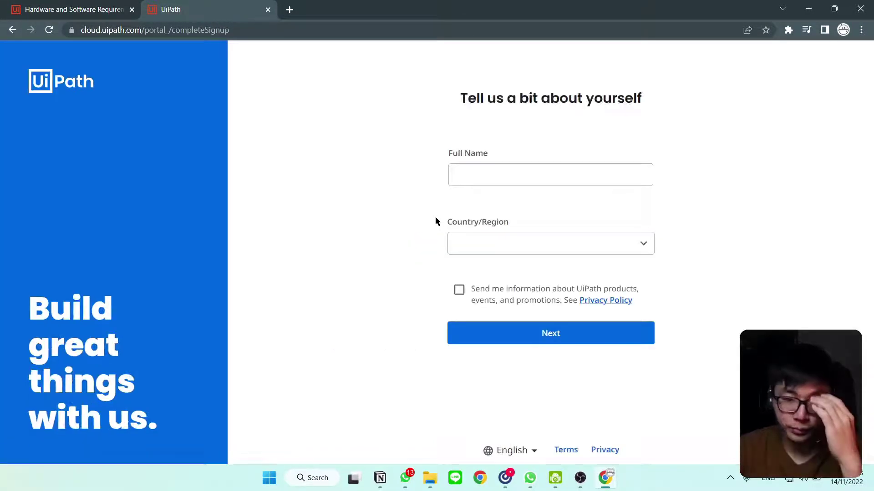
- Enter the full name, choose Indonesia as the country and submit the profile without subscribing to product information
left_click(527, 174)
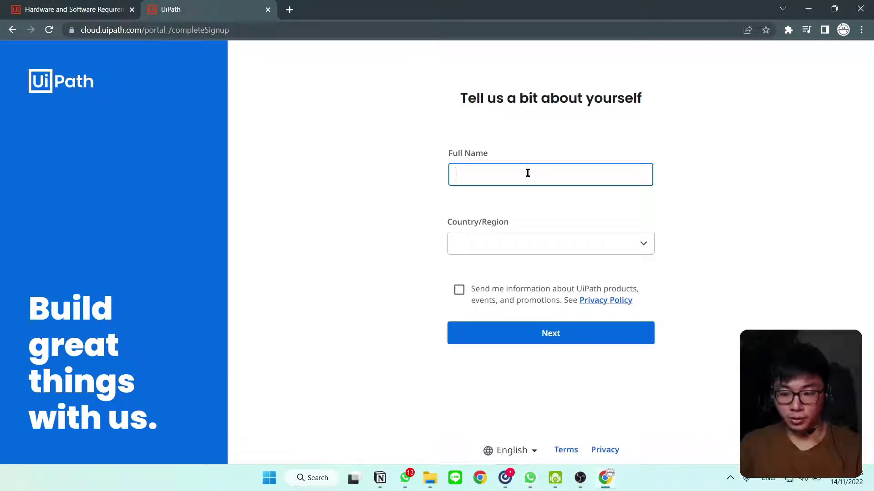
type("Hendriyanto")
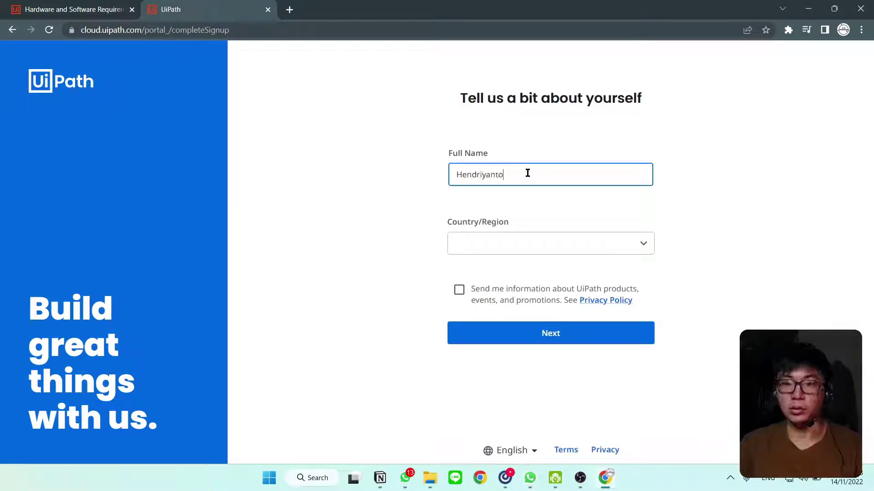
left_click(501, 248)
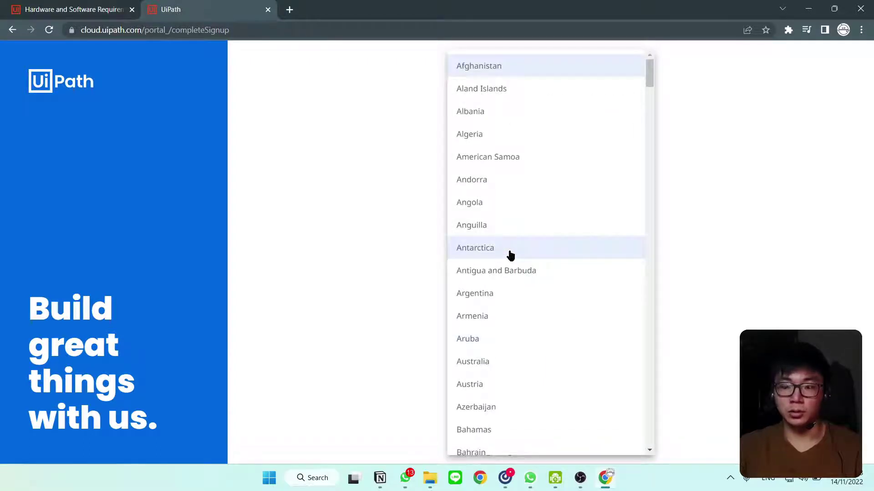
type("indo")
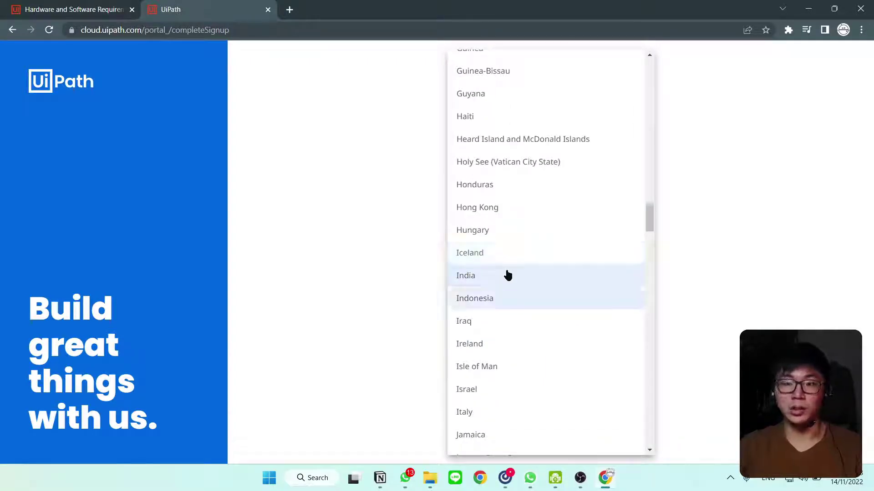
left_click(503, 302)
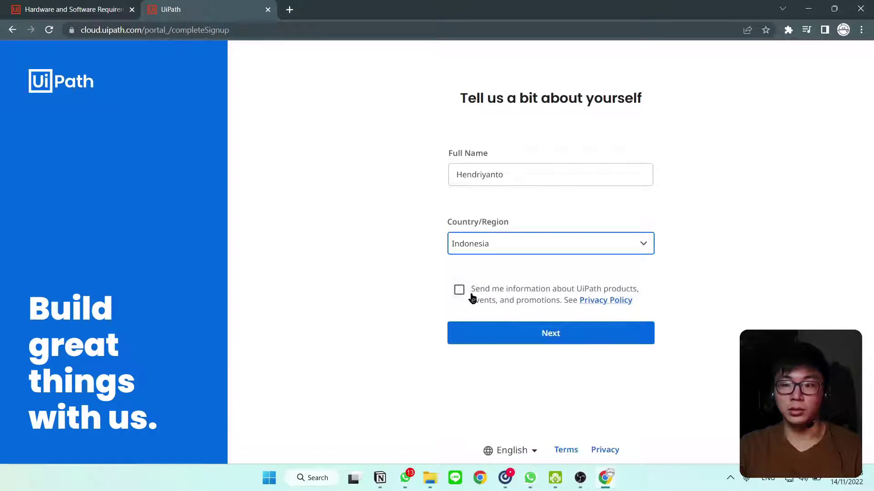
left_click(534, 334)
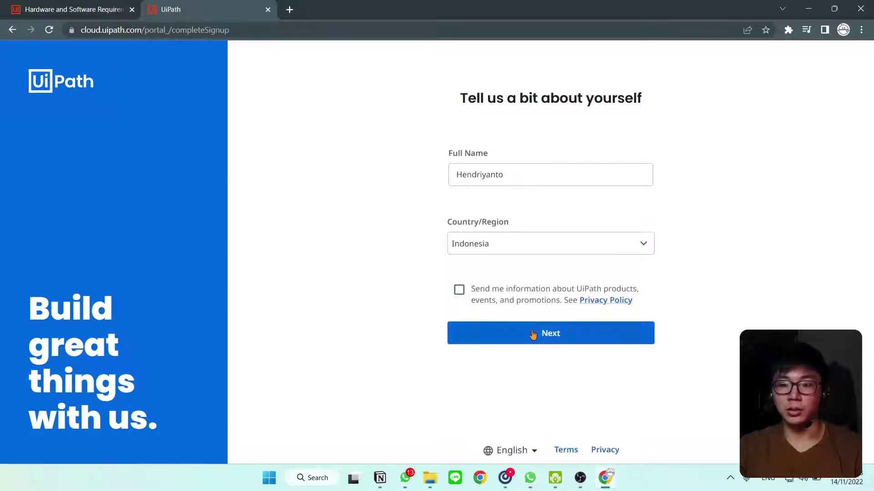
- Create the cloud organization, naming it "Robot" followed directly by the account holder's first name
left_click(460, 249)
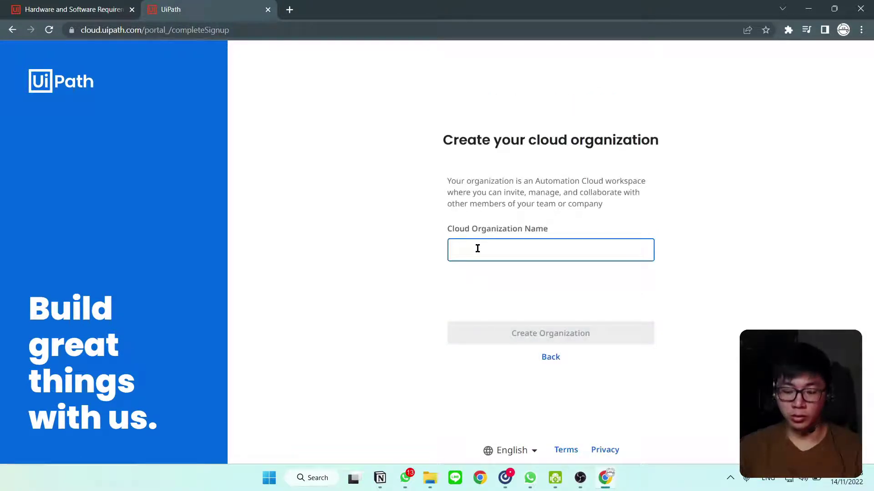
type("Robot")
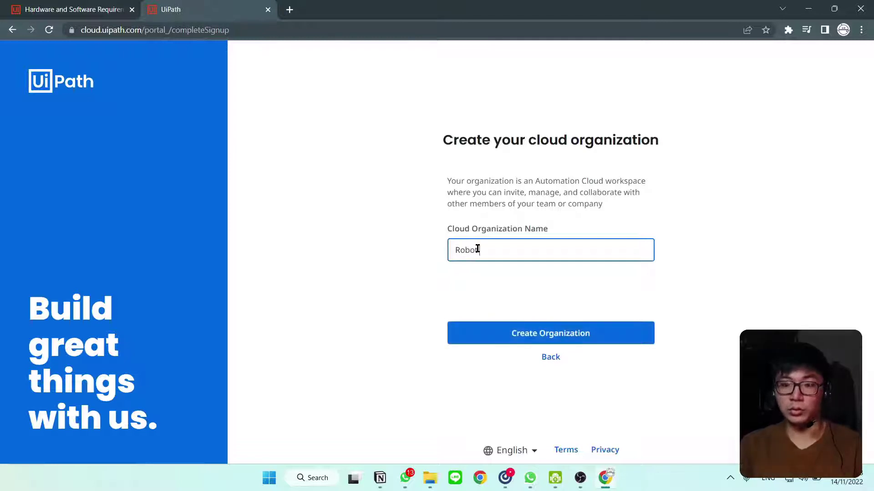
type("Hendri")
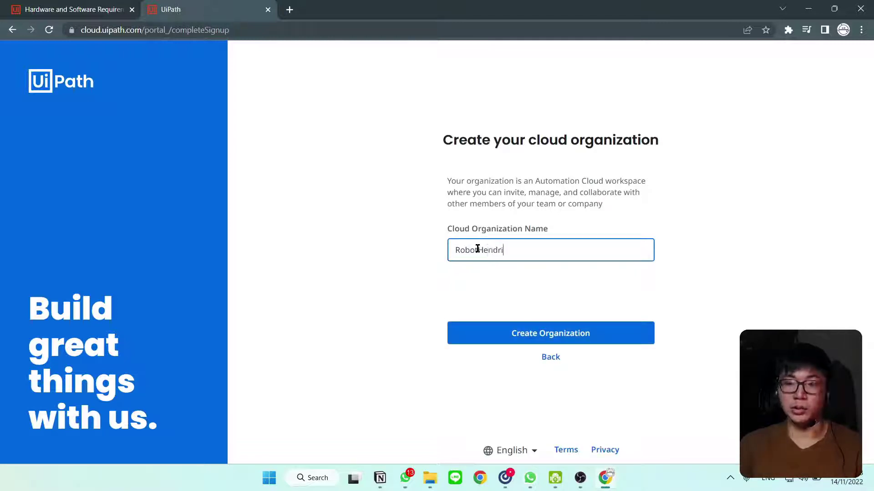
left_click(548, 334)
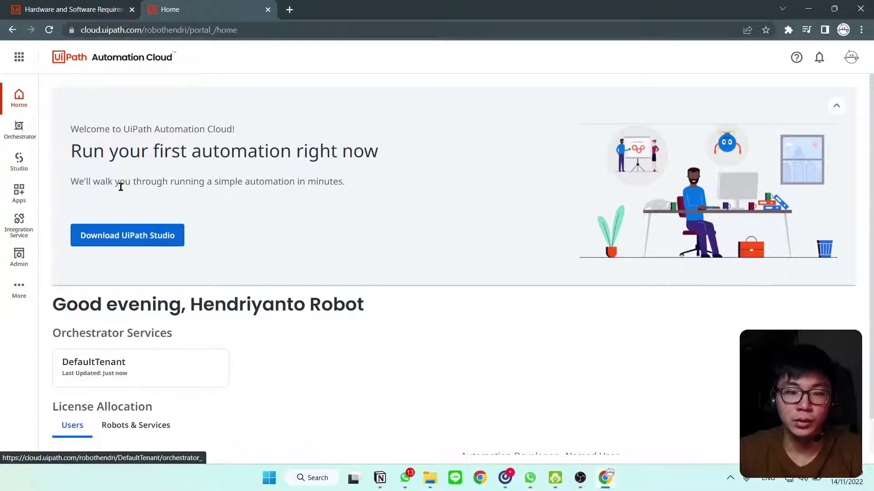
- Download UiPathStudioCommunity.msi to the Downloads\Programs folder and open that folder when the download completes
left_click(106, 237)
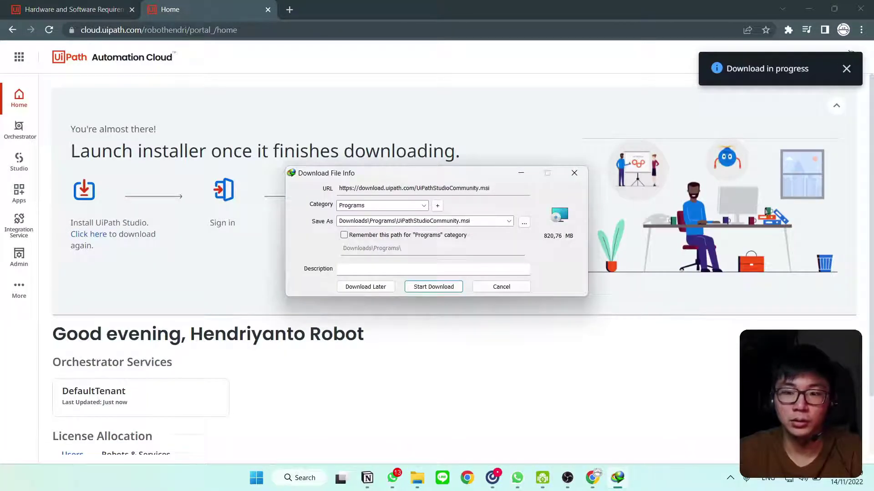
left_click(424, 290)
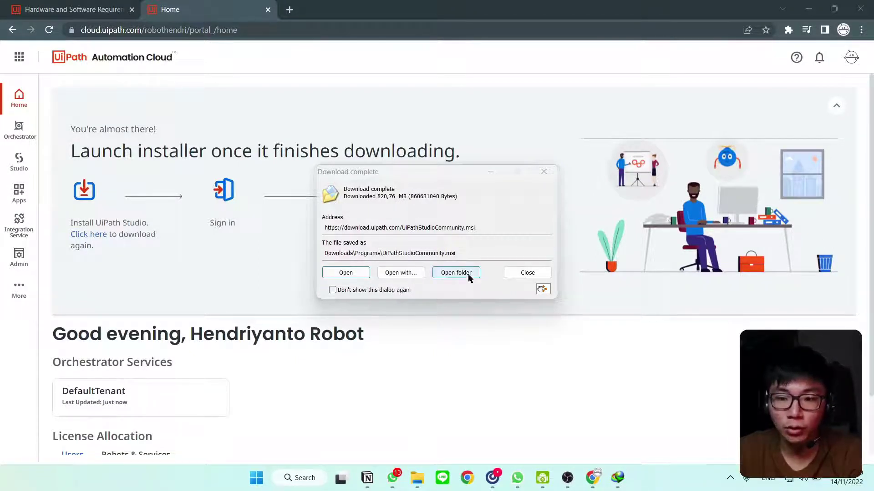
left_click(456, 273)
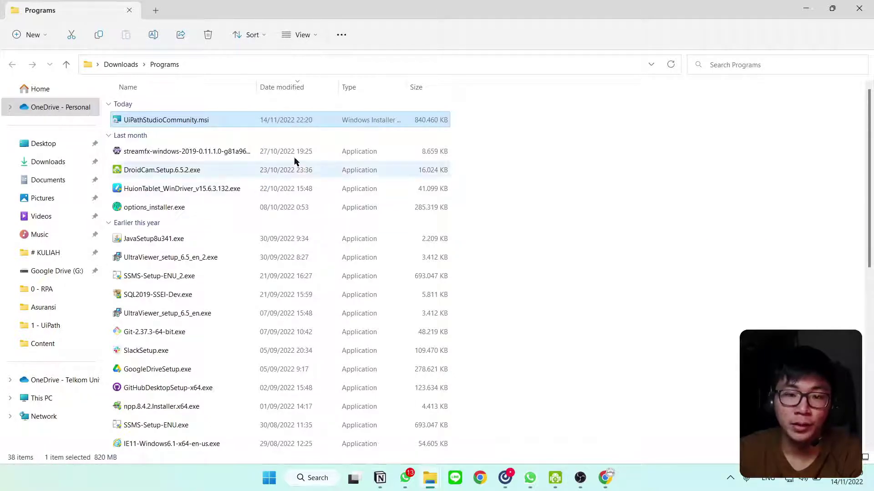
- Run UiPathStudioCommunity.msi, choose the Quick installation, accept the License Agreement and start installing
double_click(219, 120)
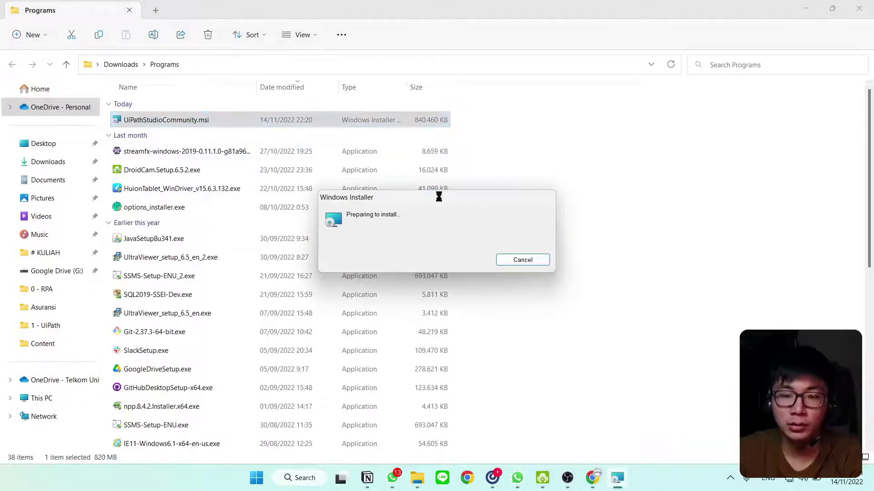
left_click(807, 10)
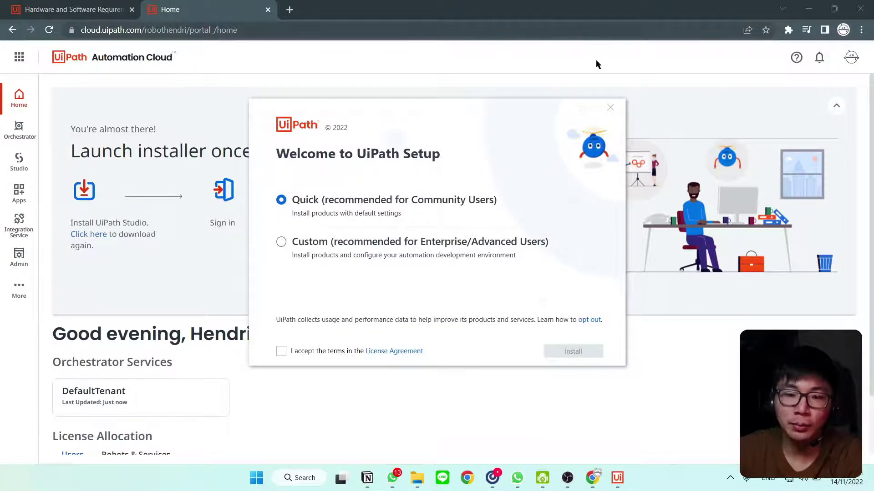
left_click(280, 242)
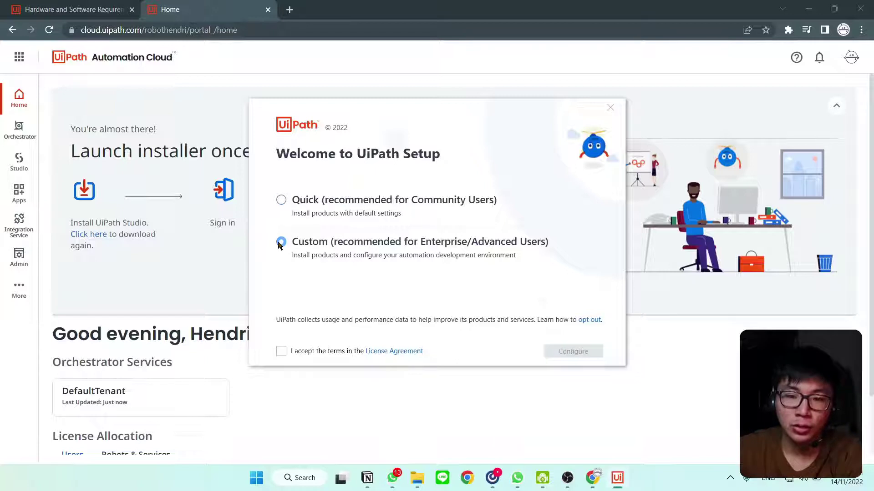
left_click(280, 201)
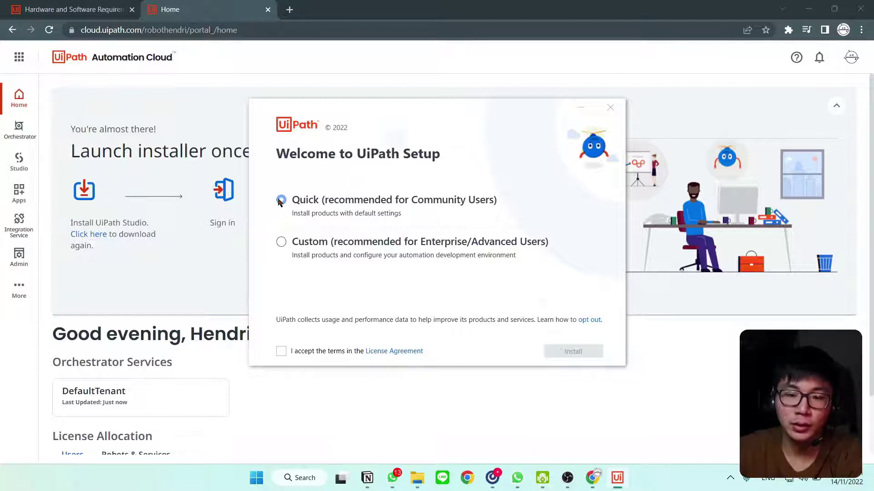
left_click(289, 253)
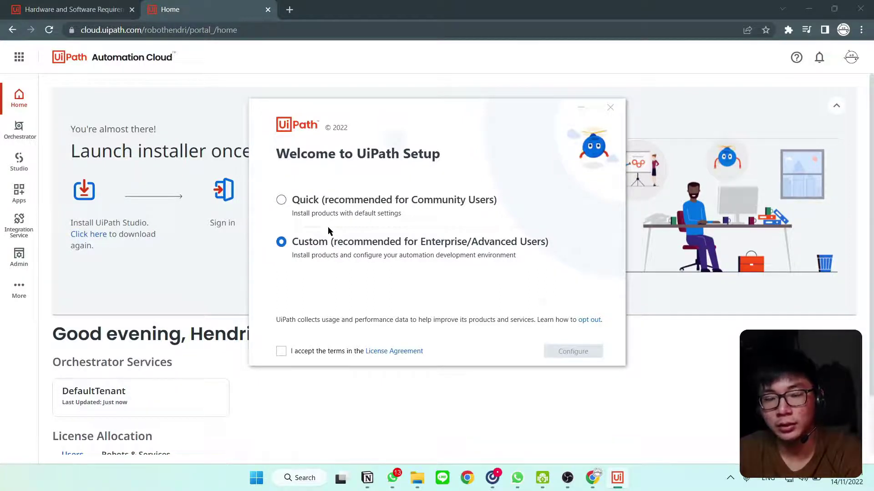
left_click(281, 201)
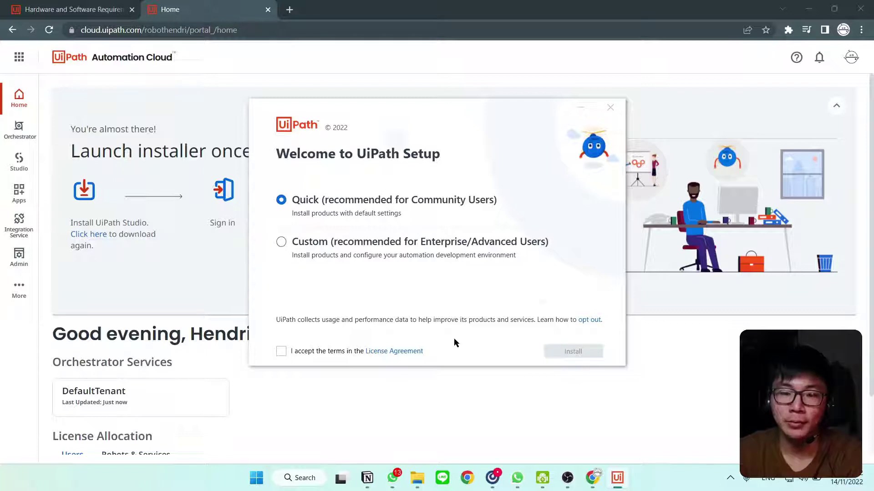
left_click(282, 354)
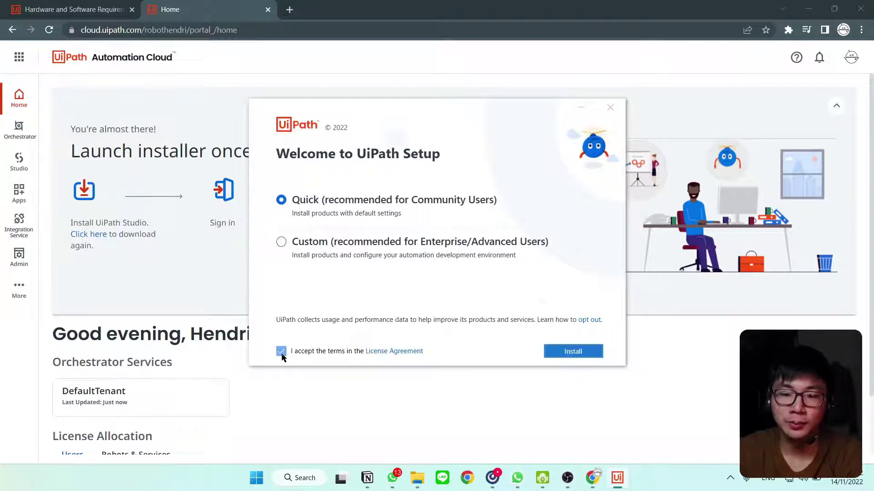
left_click(574, 352)
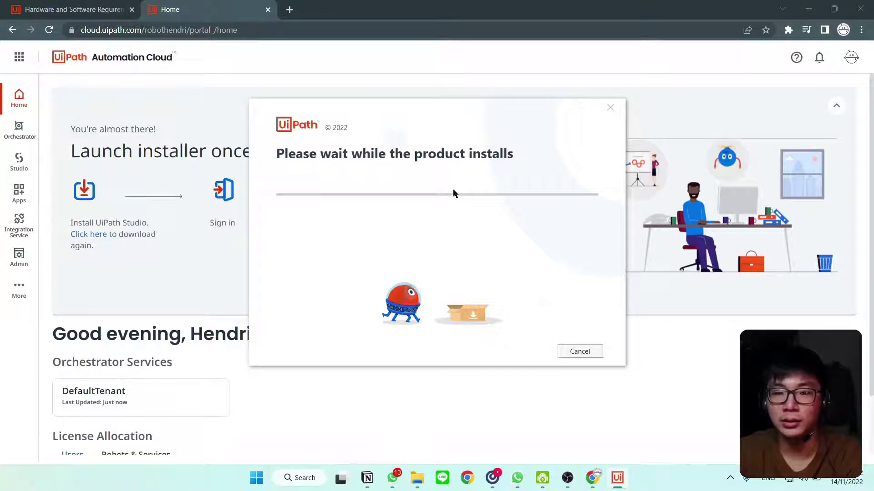
- Continue installing the UiPath extension for Chrome and allow setup to force-close the running Chrome processes
left_click_drag(287, 115, 219, 93)
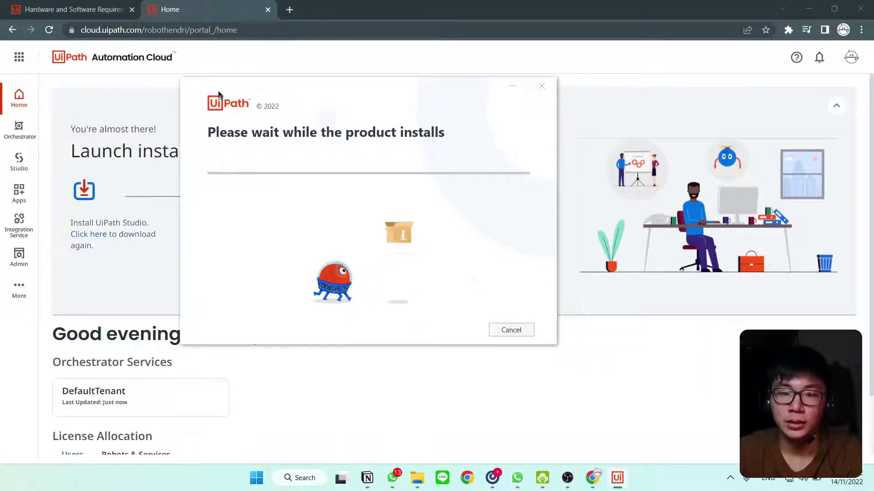
left_click_drag(219, 94, 344, 103)
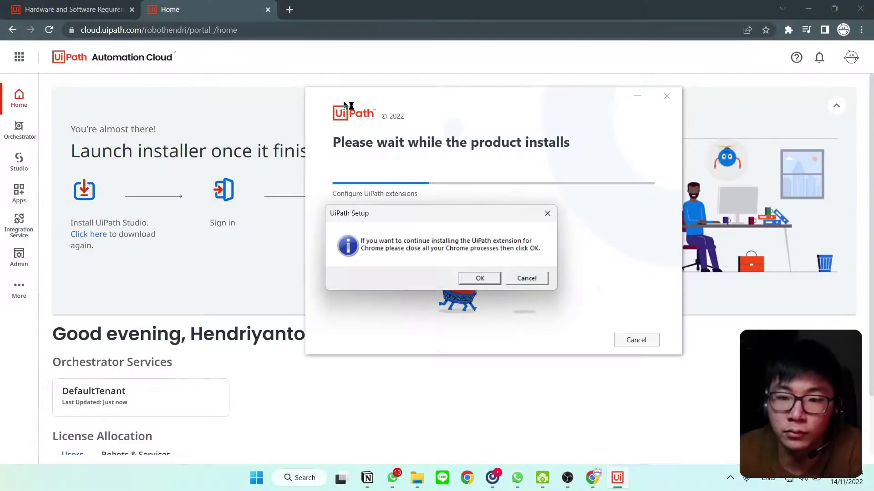
left_click_drag(388, 215, 428, 174)
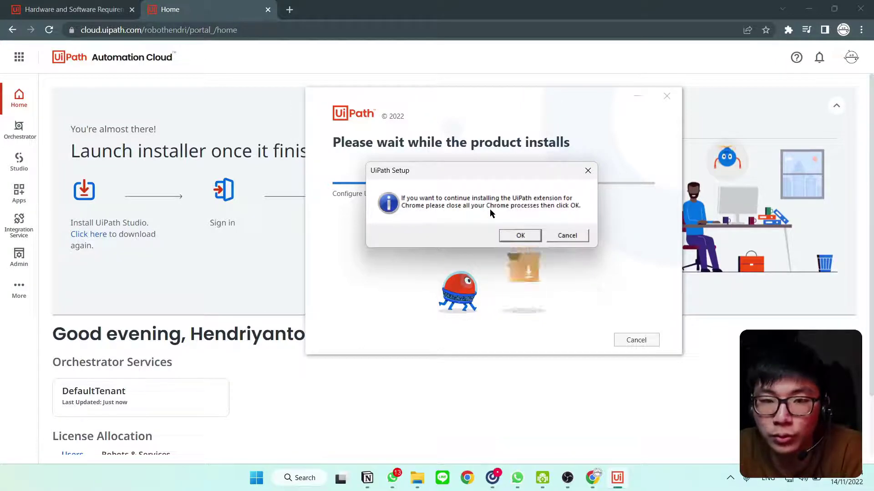
left_click(531, 236)
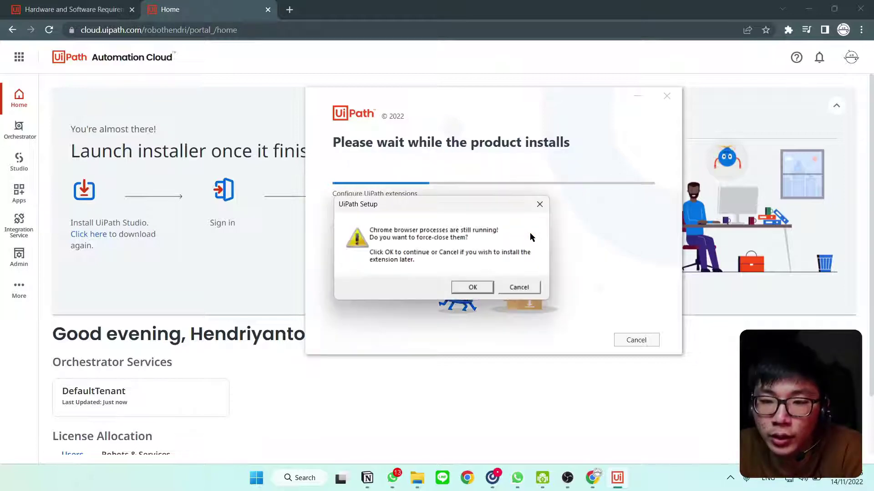
left_click_drag(458, 206, 498, 163)
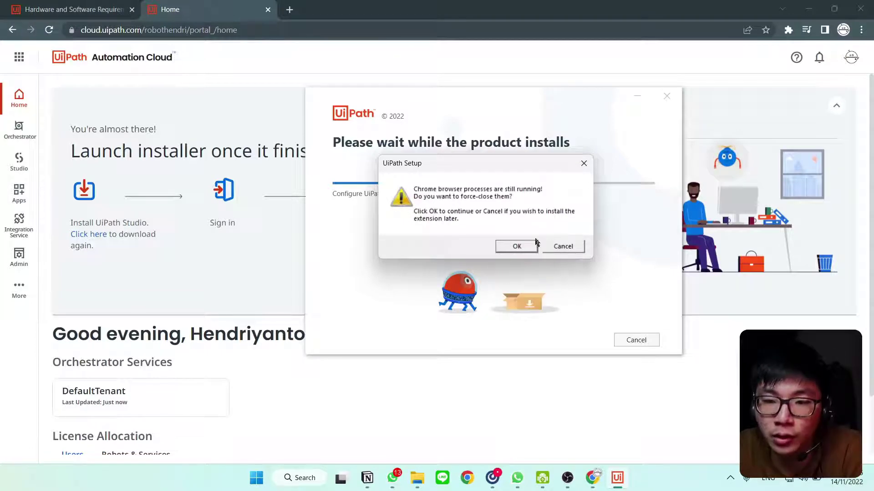
left_click(517, 247)
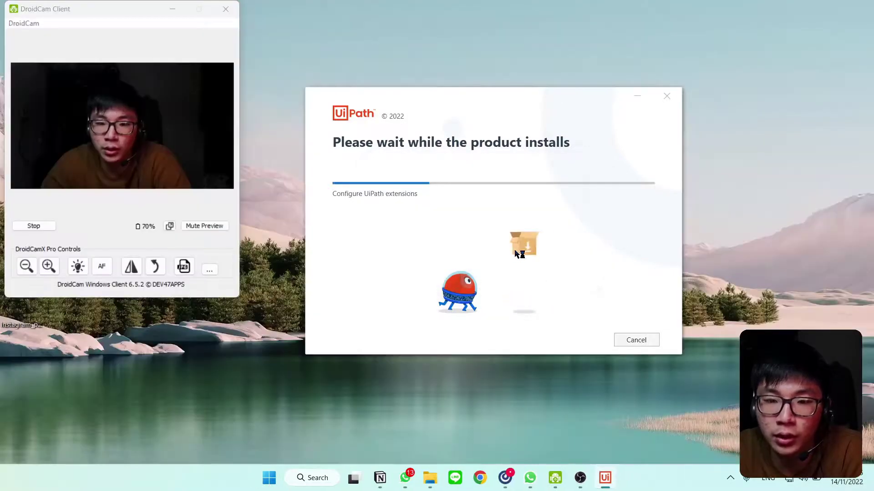
- Launch UiPath Studio from the completed setup and dismiss the feedback survey
left_click(180, 13)
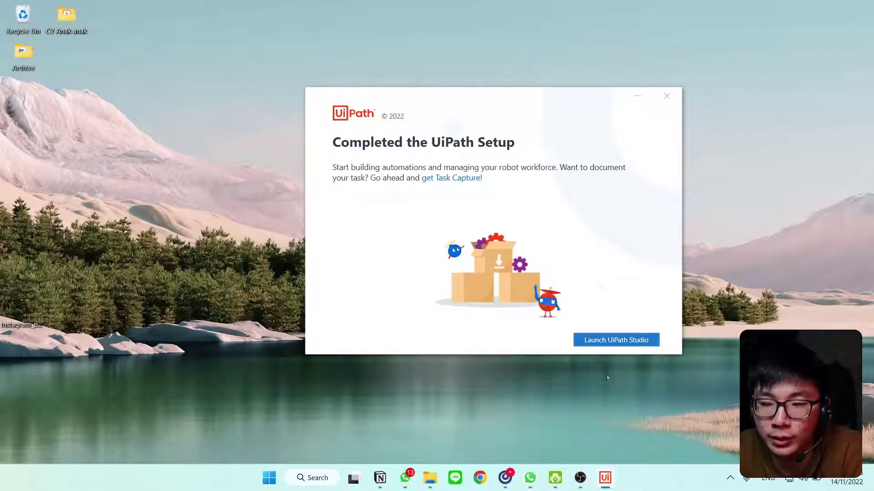
left_click(591, 344)
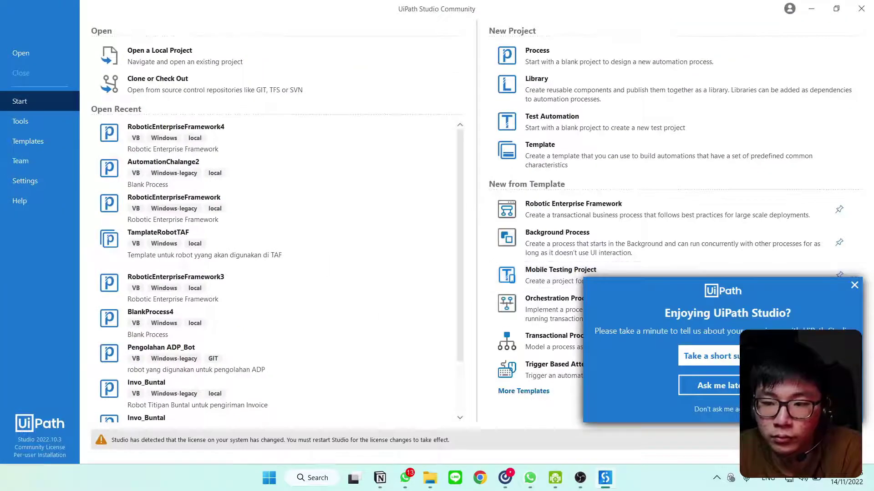
left_click(854, 285)
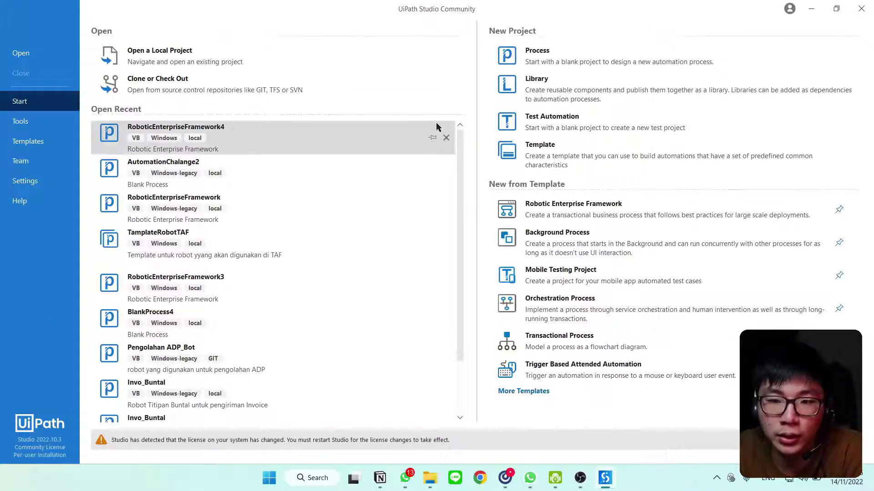
- Look through the recent projects, new project types and the full template list, returning to the Start page
scroll(218, 273, "down", 1)
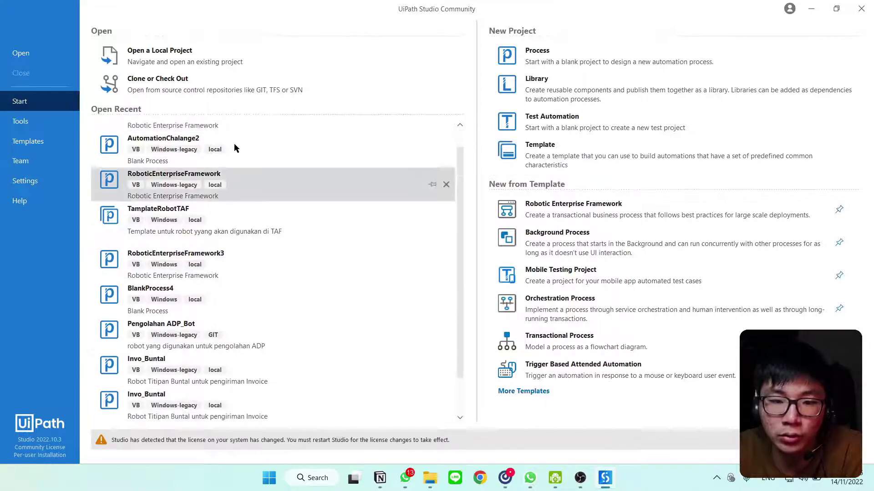
scroll(263, 310, "up", 1)
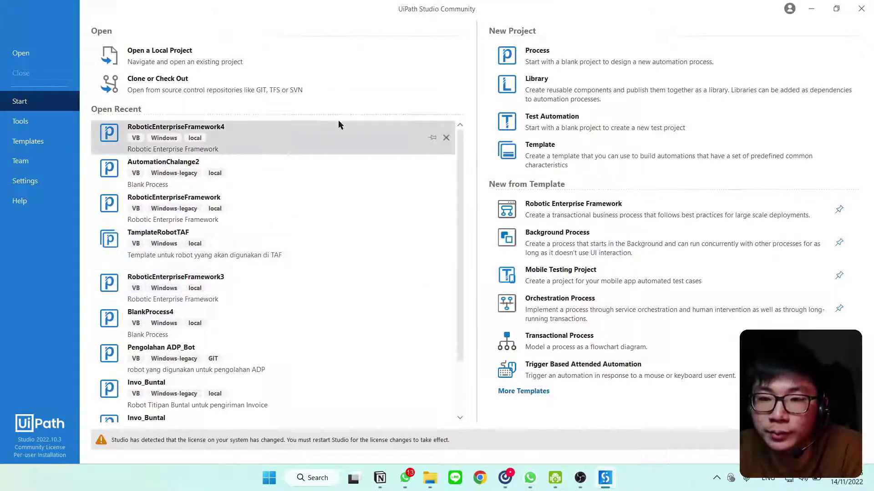
mouse_move(338, 122)
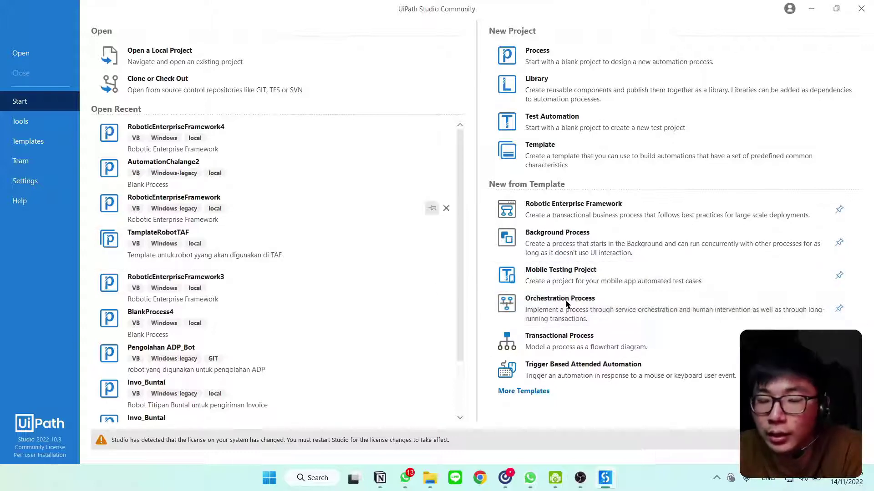
left_click(532, 394)
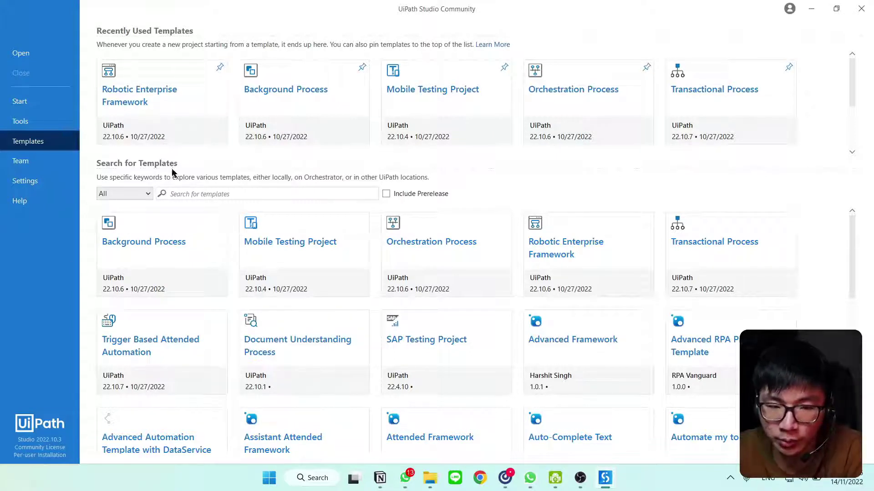
left_click(32, 130)
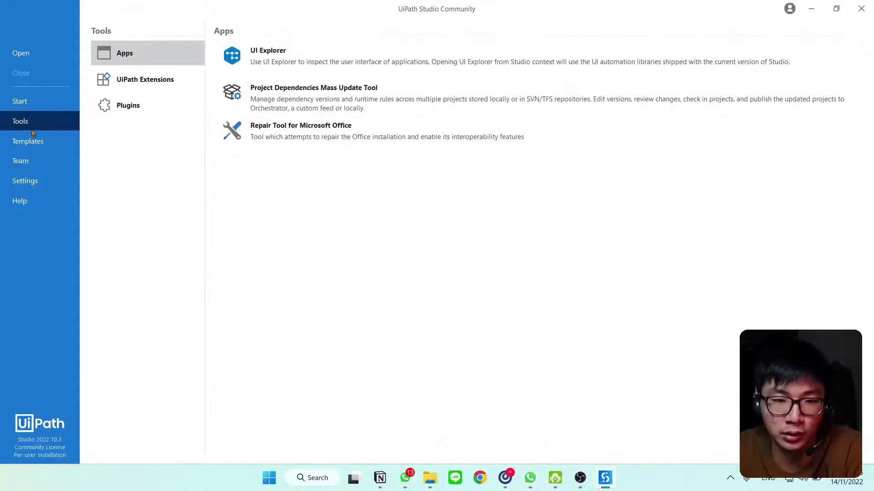
left_click(31, 105)
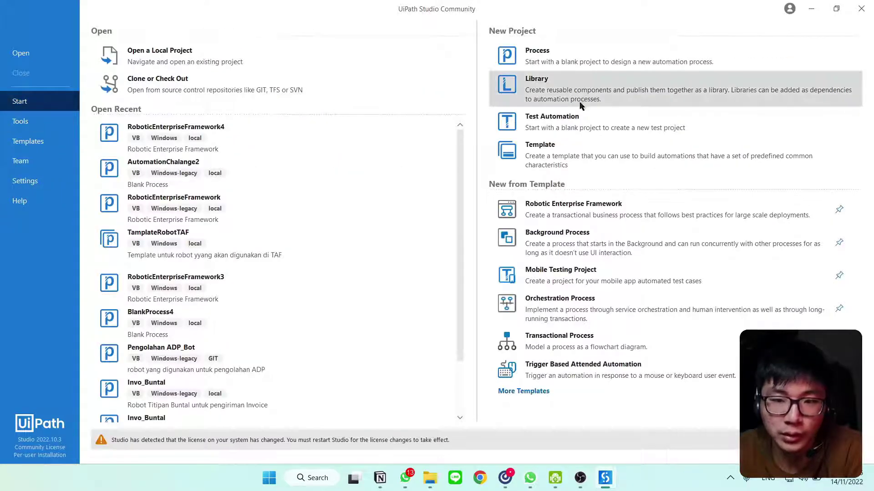
- Examine the Studio tools, including apps, UiPath Extensions and plugins, along with the templates and Team source-control options
left_click(48, 127)
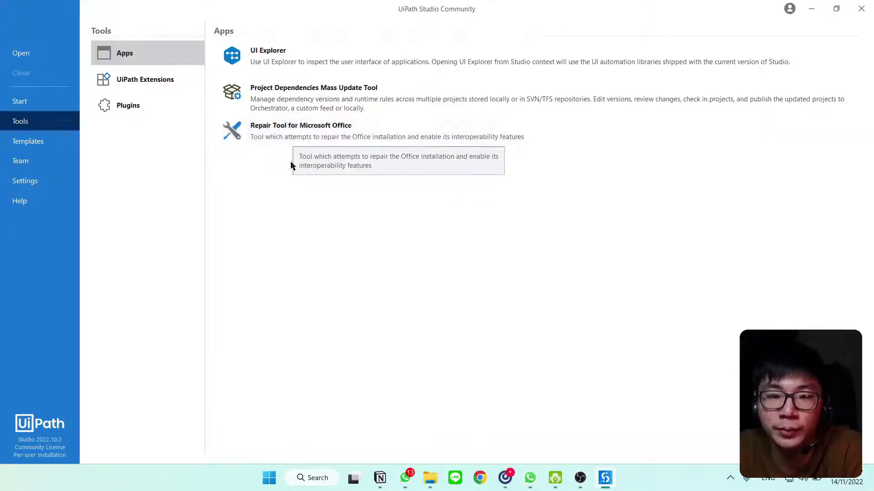
left_click(135, 88)
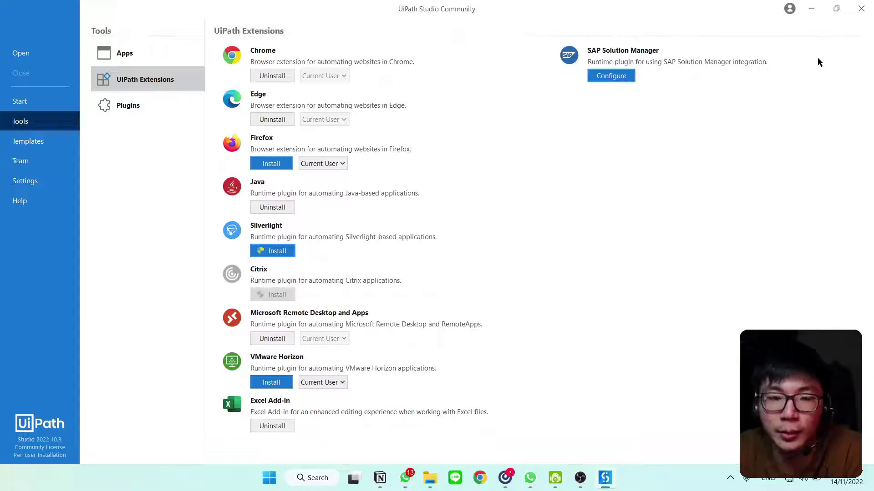
left_click(113, 112)
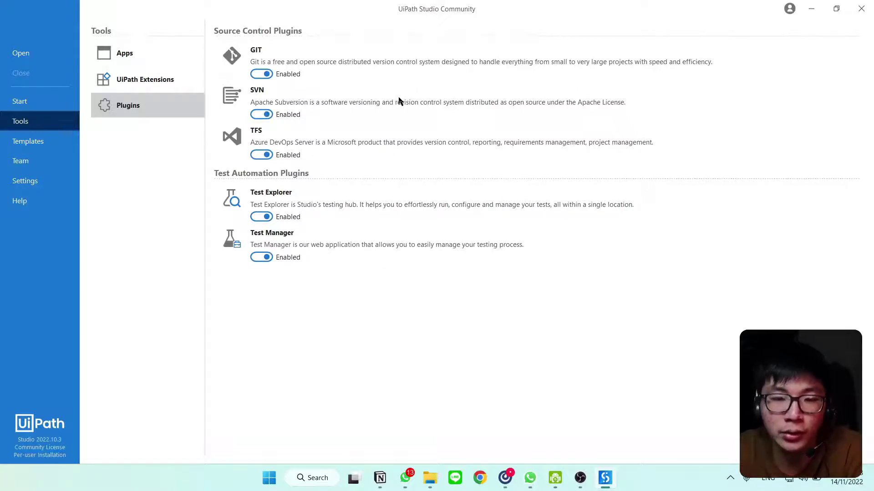
left_click(29, 145)
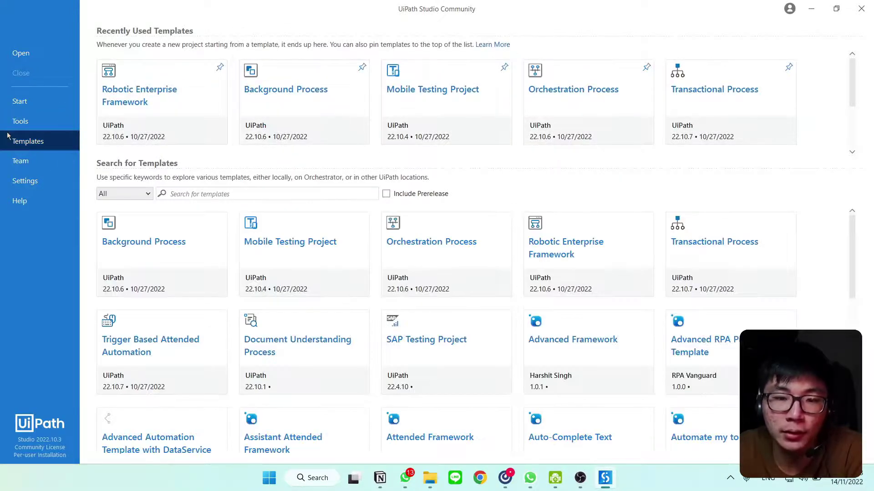
left_click(22, 156)
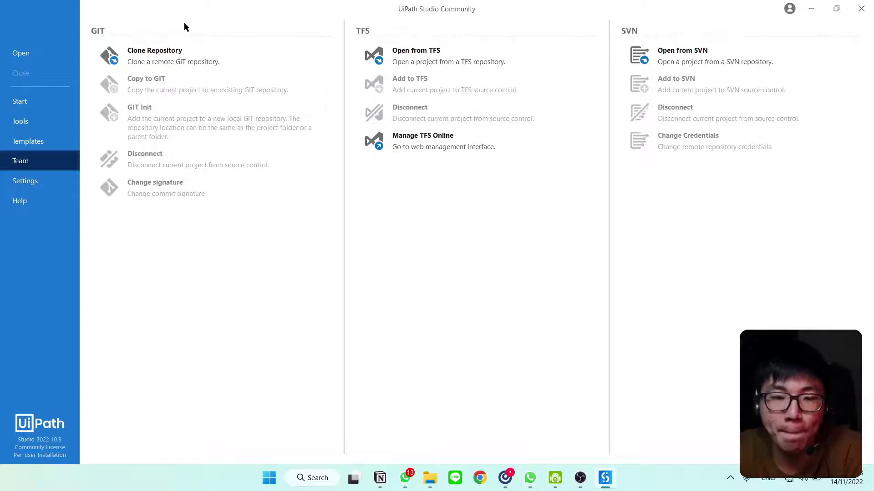
- Review the General settings, including the available interface themes, and the Design settings without changing them
left_click(52, 191)
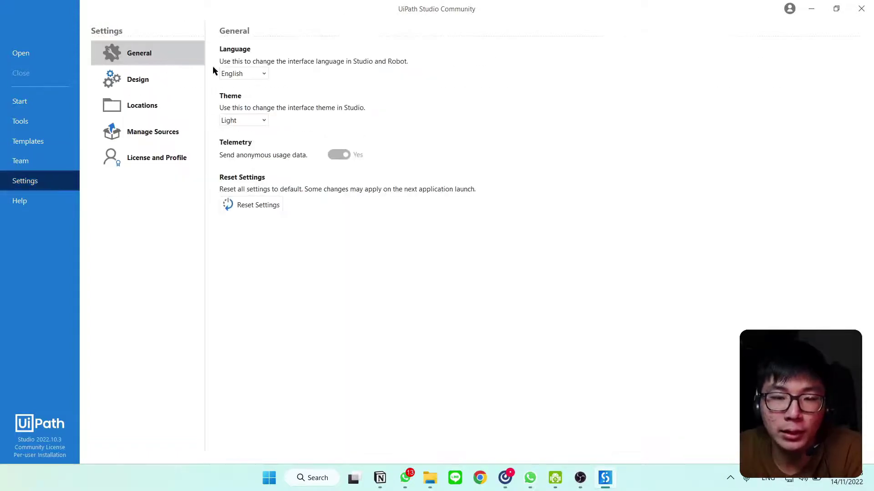
left_click(263, 120)
left_click(263, 120)
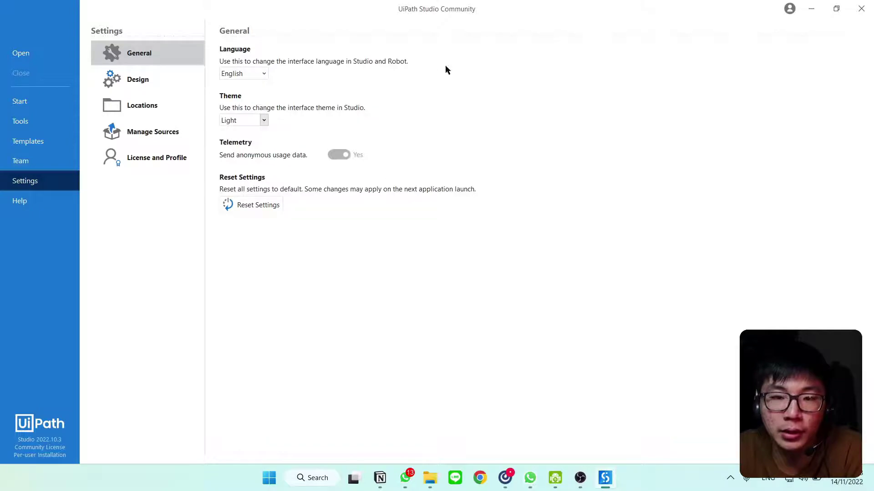
left_click(160, 80)
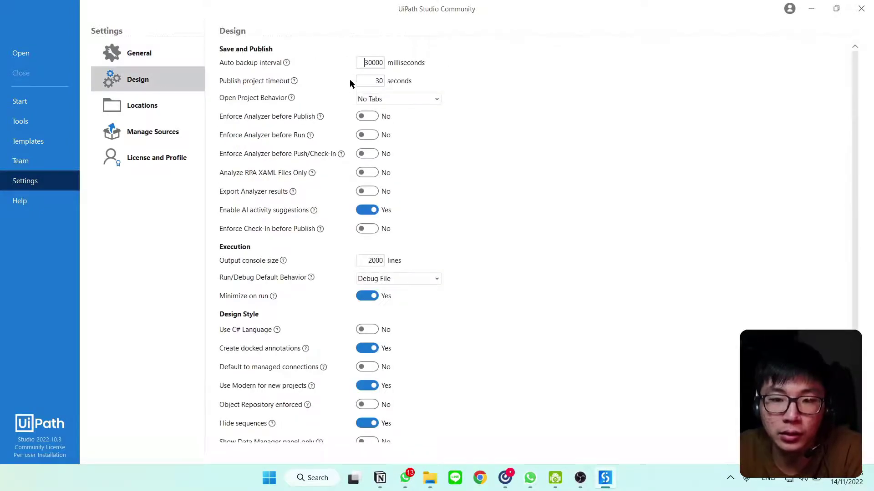
scroll(349, 79, "down", 1)
scroll(374, 101, "up", 1)
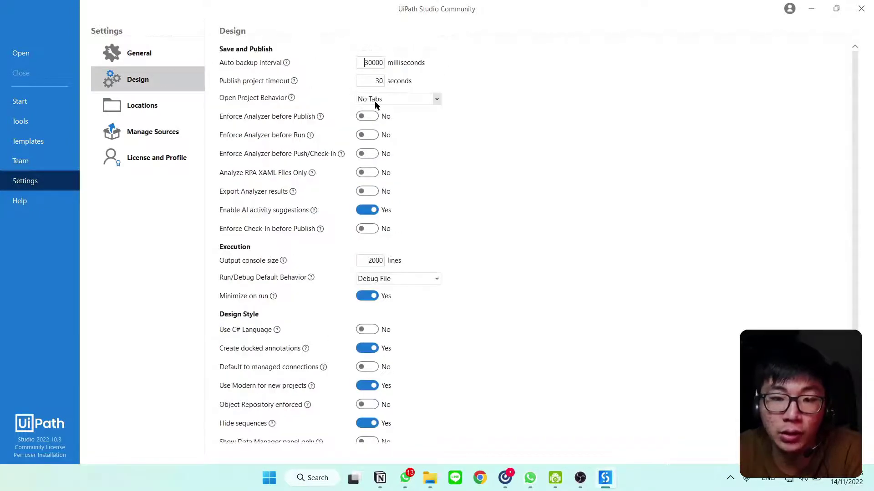
- Review the Locations, Manage Sources and License and Profile settings, viewing the available Studio profiles without switching
left_click(153, 110)
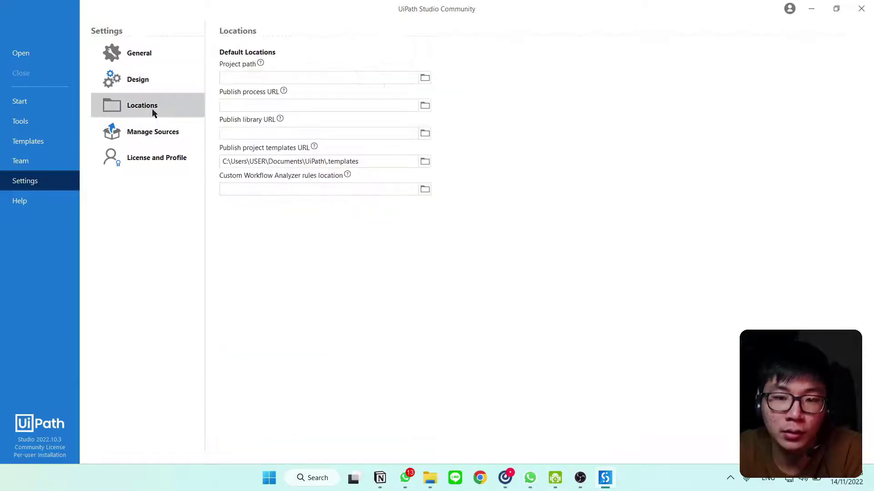
left_click(151, 137)
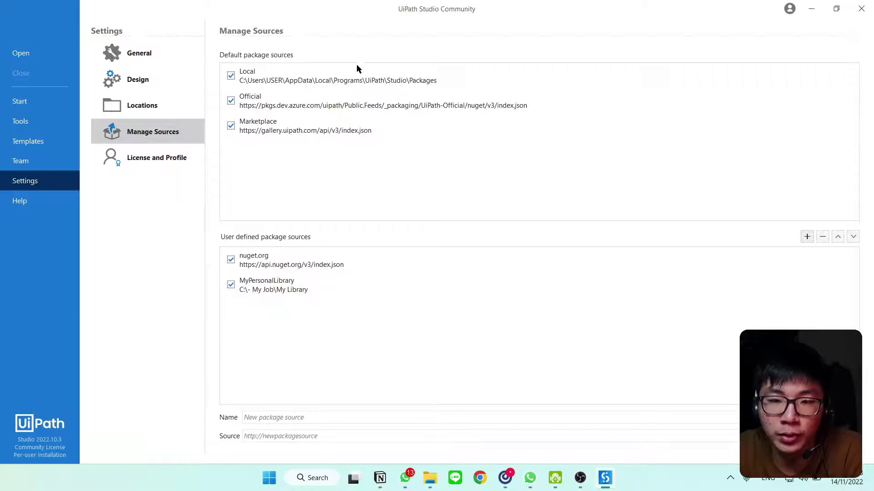
left_click(156, 166)
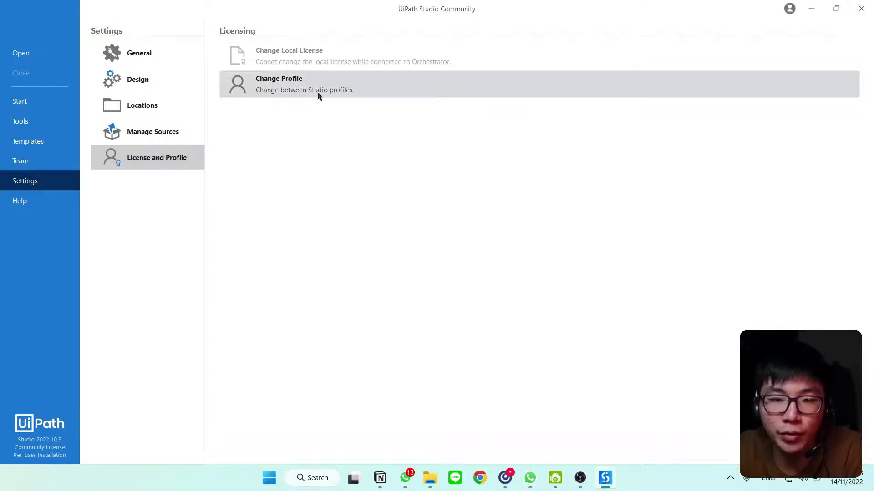
left_click(278, 87)
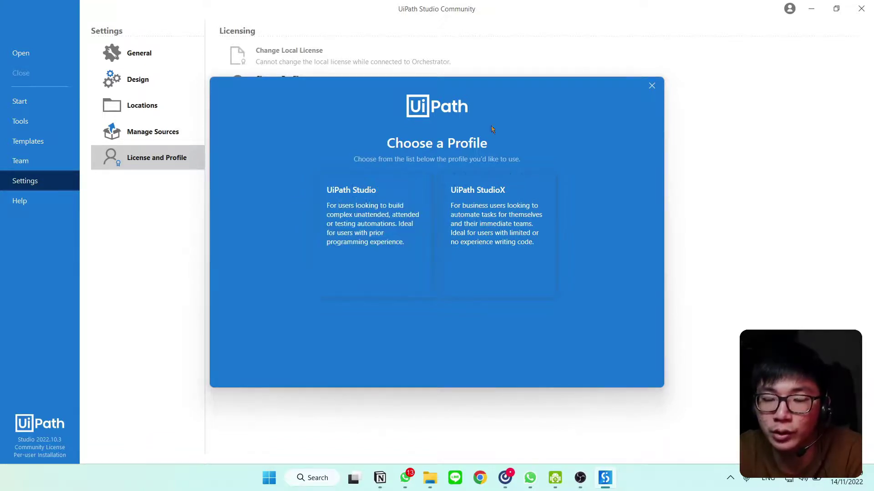
left_click(652, 87)
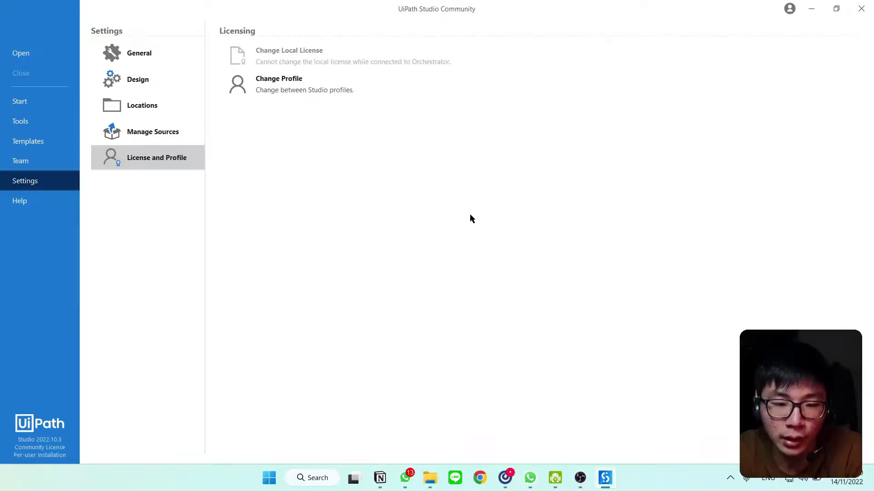
- Check the Help page for the installed Studio version and its release date
left_click(37, 199)
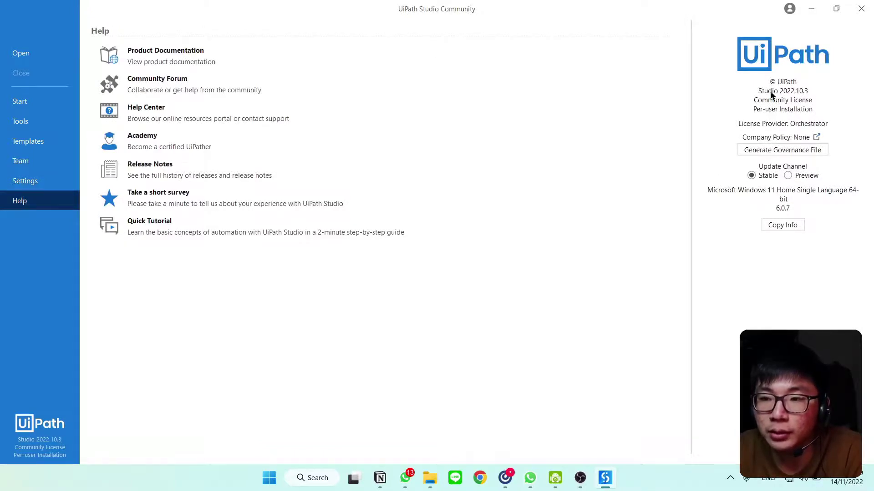
mouse_move(771, 92)
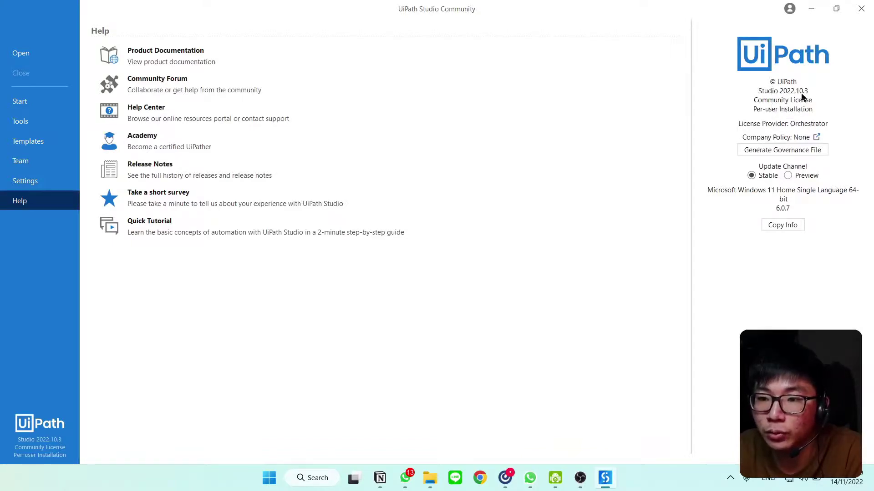
mouse_move(802, 96)
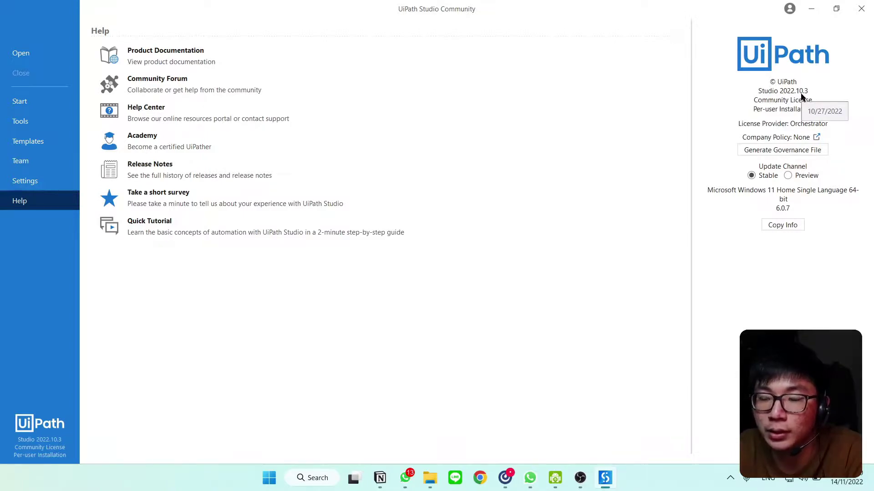